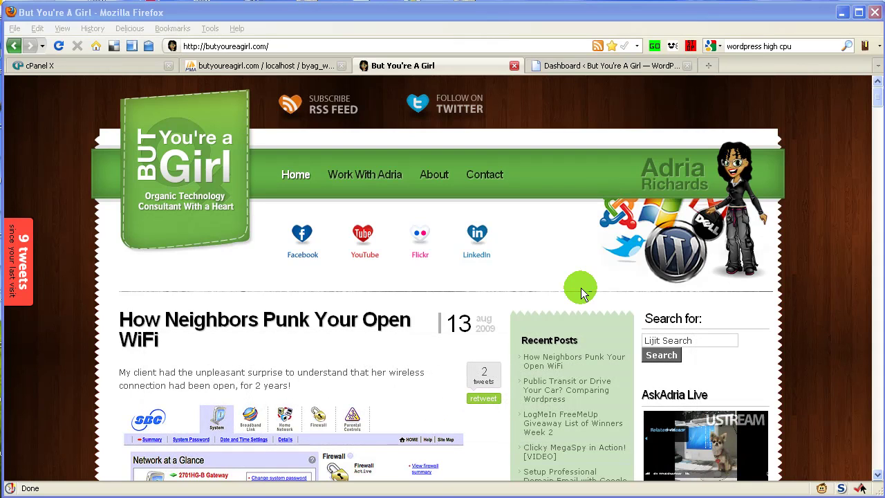
# Check the installed WordPress version on the site's admin dashboard and open the update page for version 2.8.4
pyautogui.click(573, 68)
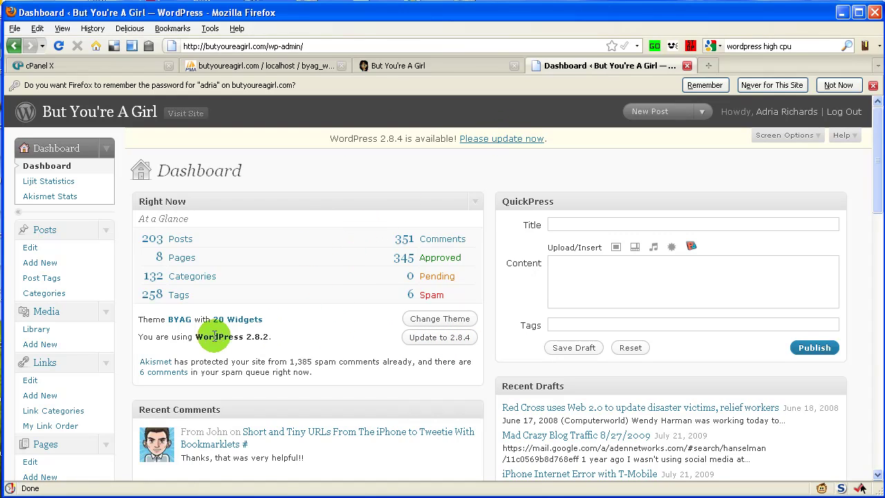
pyautogui.moveTo(208, 337); pyautogui.dragTo(271, 339)
pyautogui.click(274, 337)
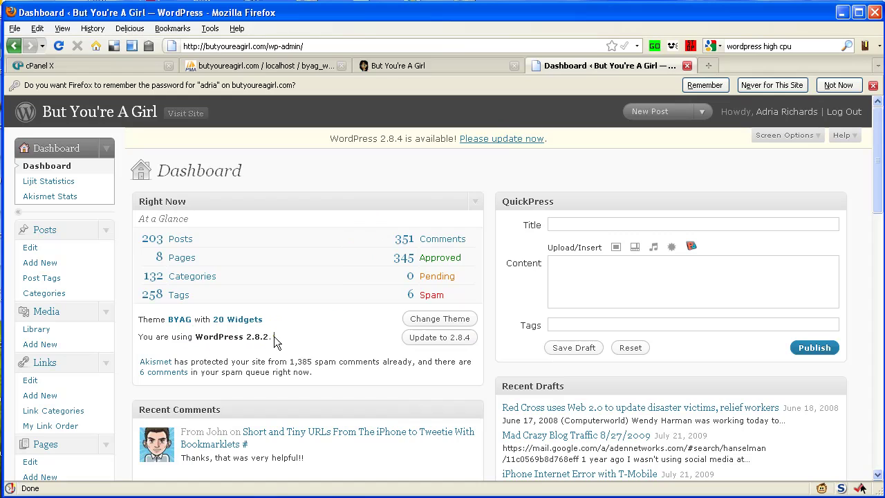
pyautogui.click(421, 339)
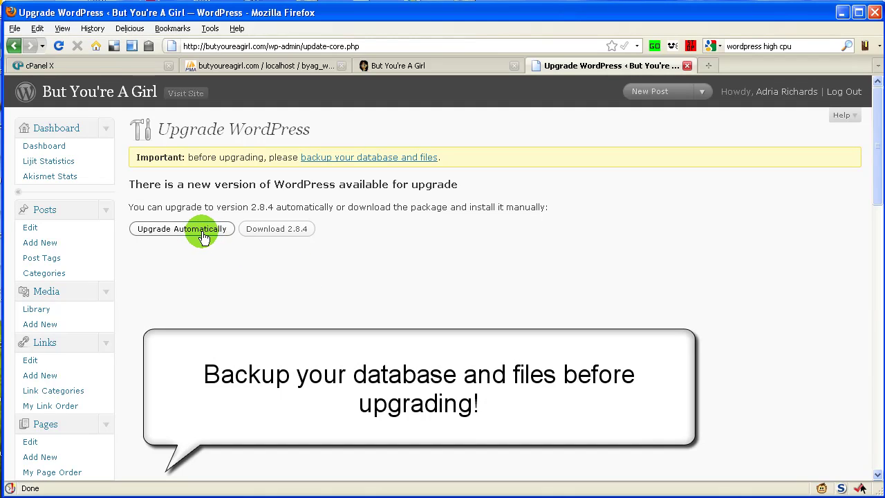
# Open the linked guide on backing up the database and files in a separate tab and read its introduction
pyautogui.middleClick(359, 159)
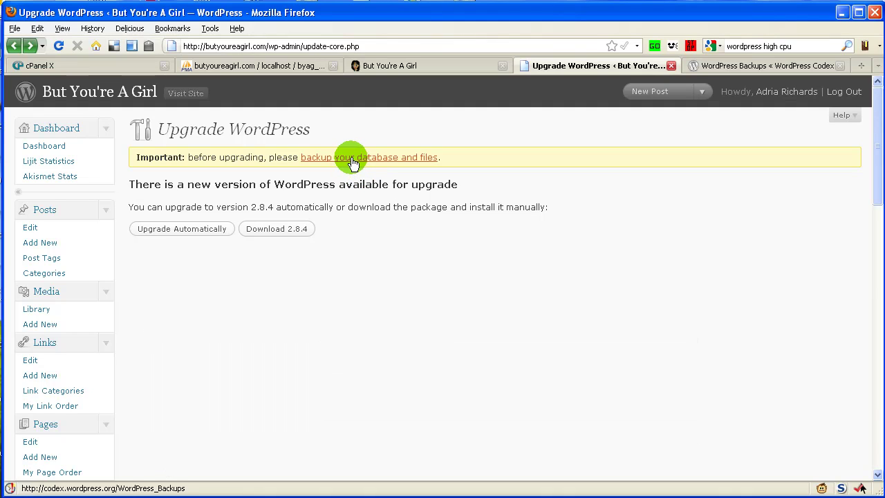
pyautogui.click(732, 66)
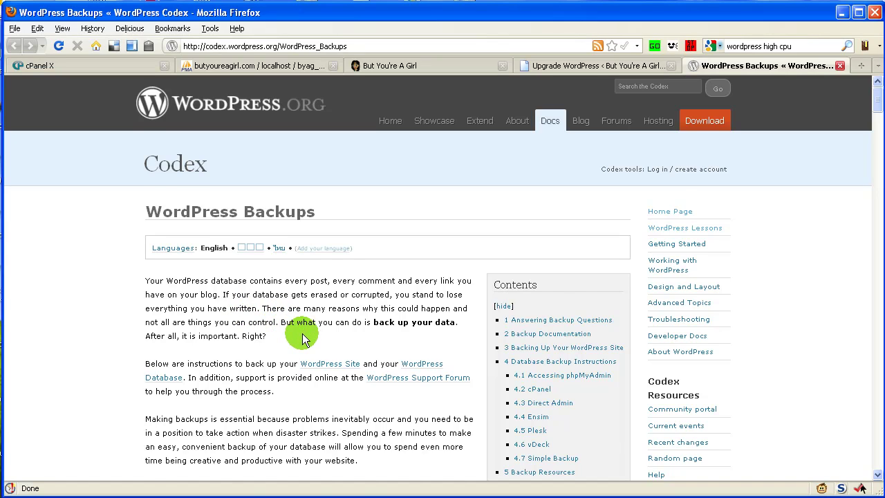
pyautogui.scroll(-1, 305, 339)
pyautogui.scroll(-1, 304, 339)
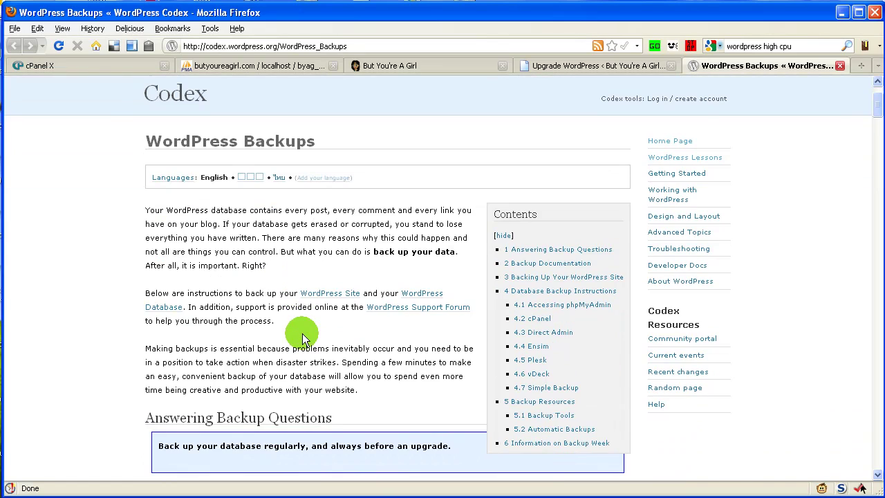
# Switch to the site's cPanel and open the Backups page from the Files section
pyautogui.click(79, 67)
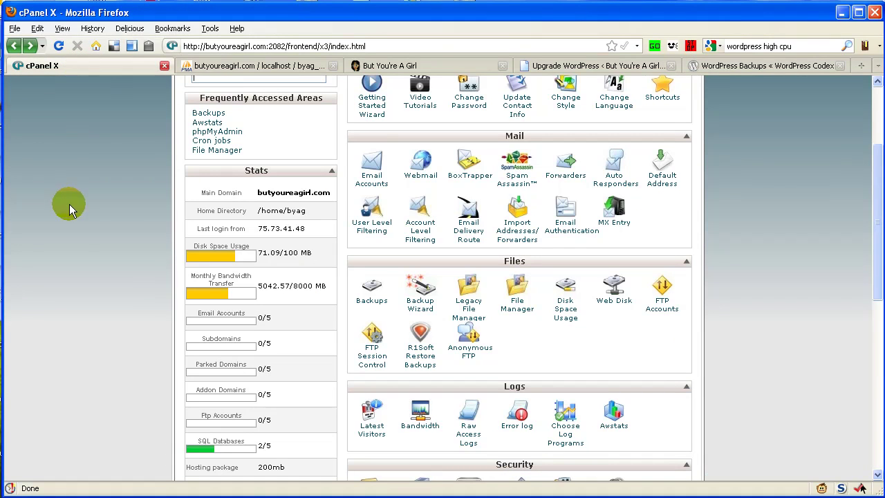
pyautogui.scroll(2, 71, 204)
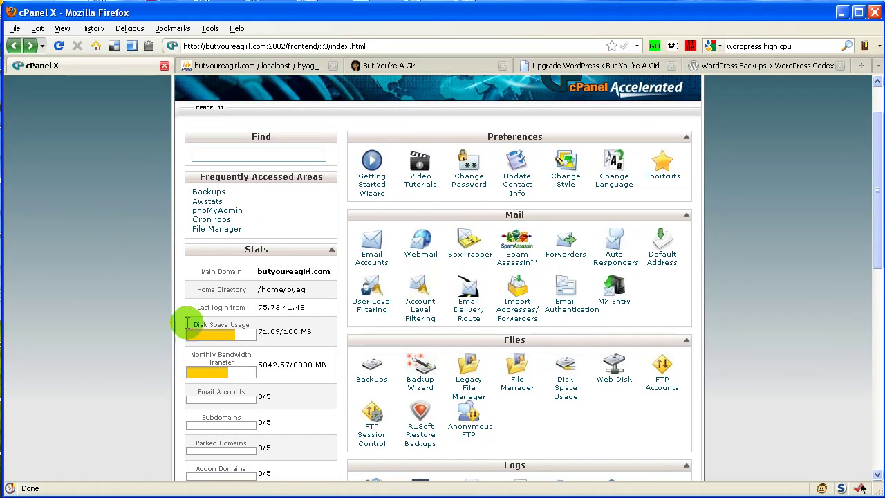
pyautogui.scroll(2, 394, 144)
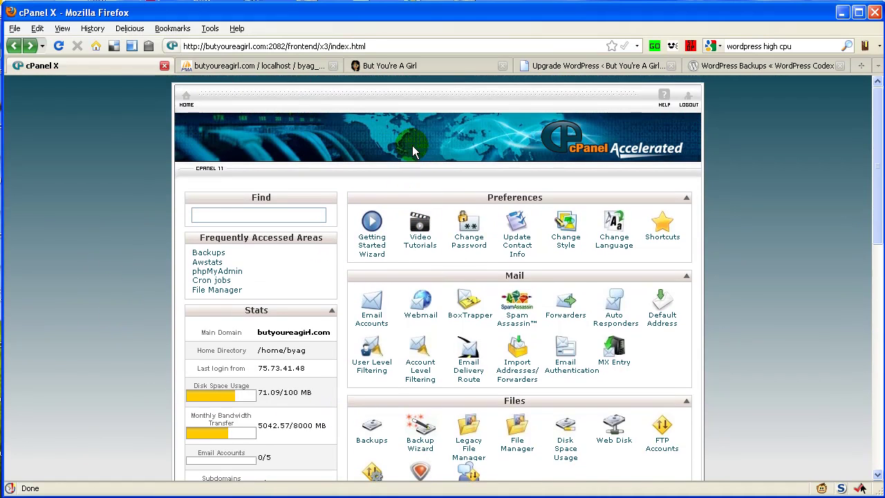
pyautogui.scroll(-1, 449, 283)
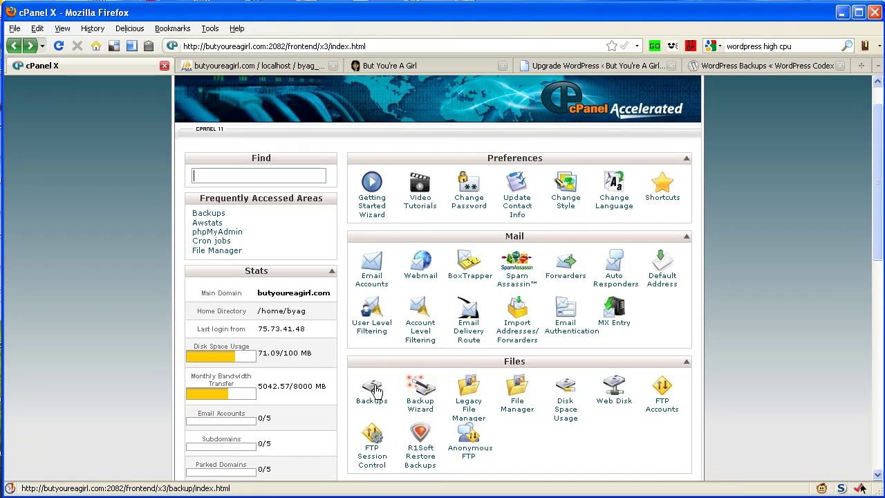
pyautogui.click(374, 391)
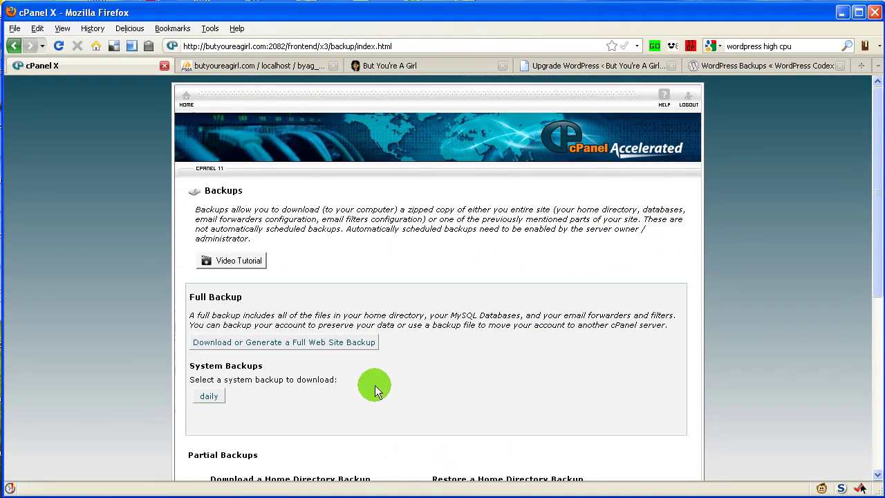
# Download the byag_w34214 MySQL database backup and save it in the db backup folder as 20090813w34214.sql.gz
pyautogui.scroll(-5, 375, 391)
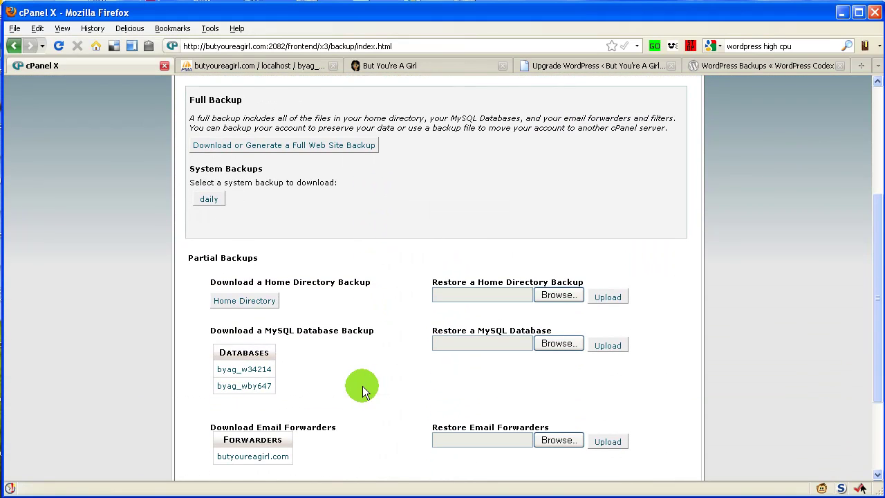
pyautogui.click(262, 373)
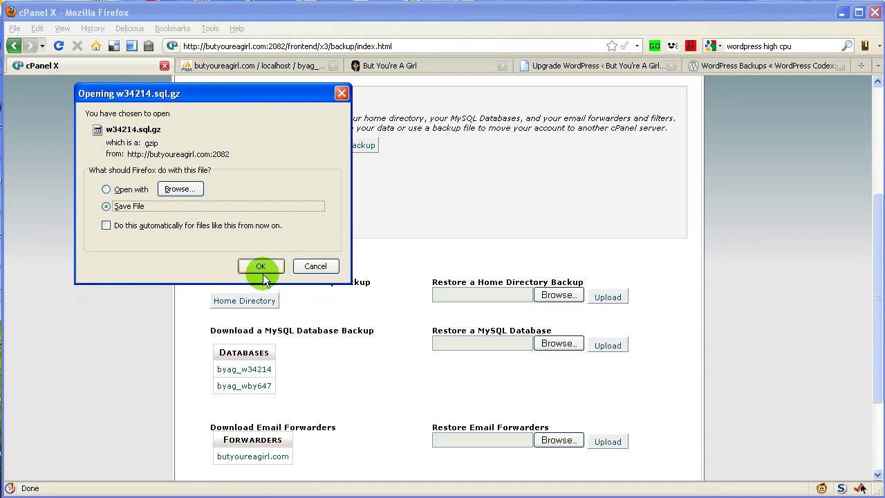
pyautogui.click(261, 271)
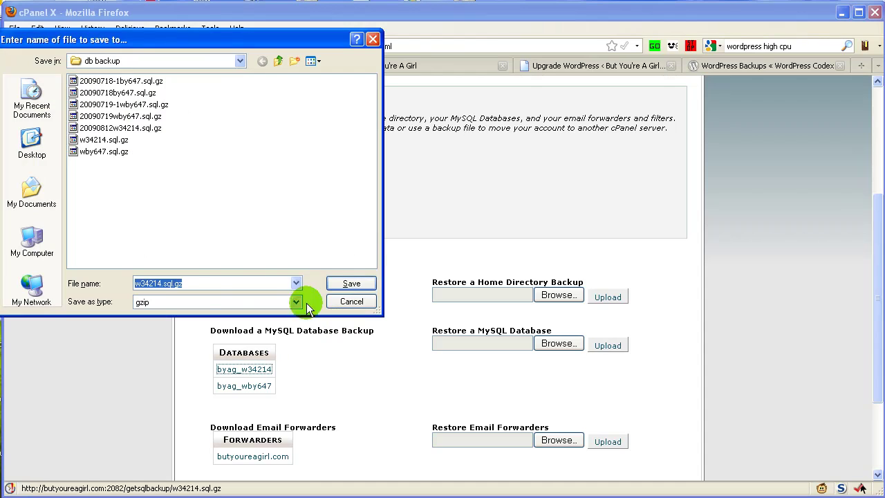
pyautogui.click(141, 279)
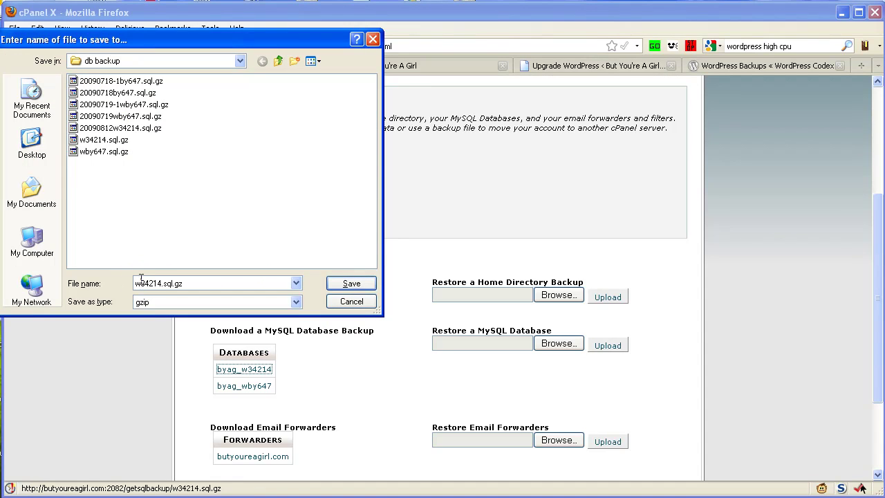
pyautogui.click(134, 279)
pyautogui.click(161, 283)
pyautogui.click(134, 295)
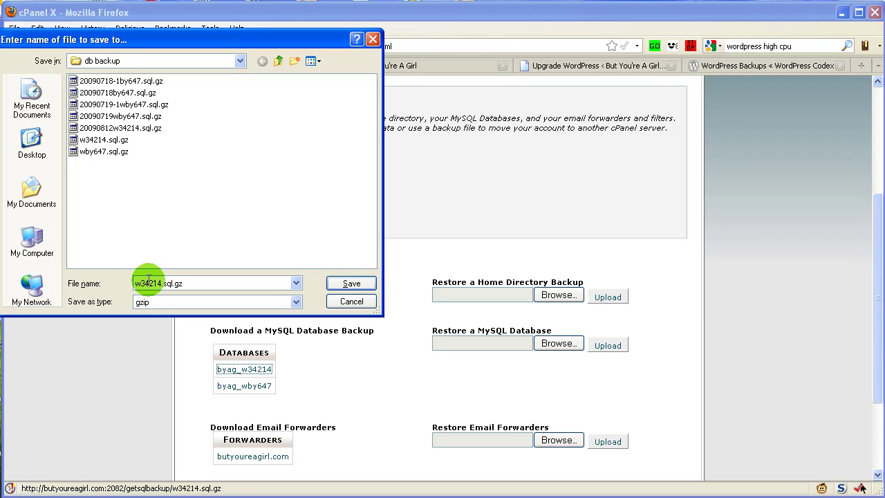
pyautogui.click(136, 278)
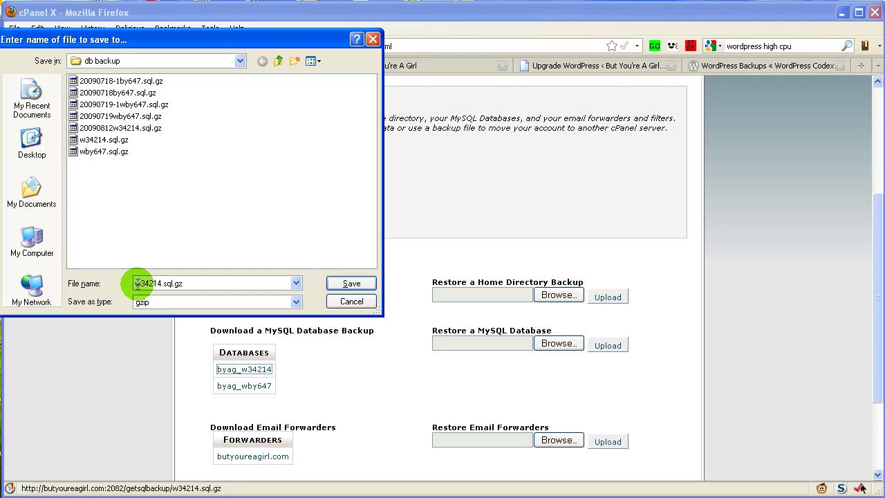
pyautogui.write('200908')
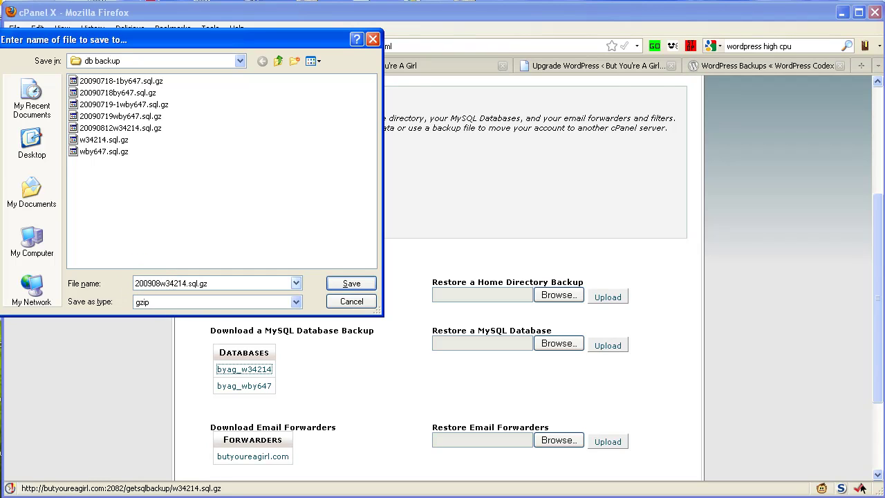
pyautogui.write('13')
pyautogui.click(340, 283)
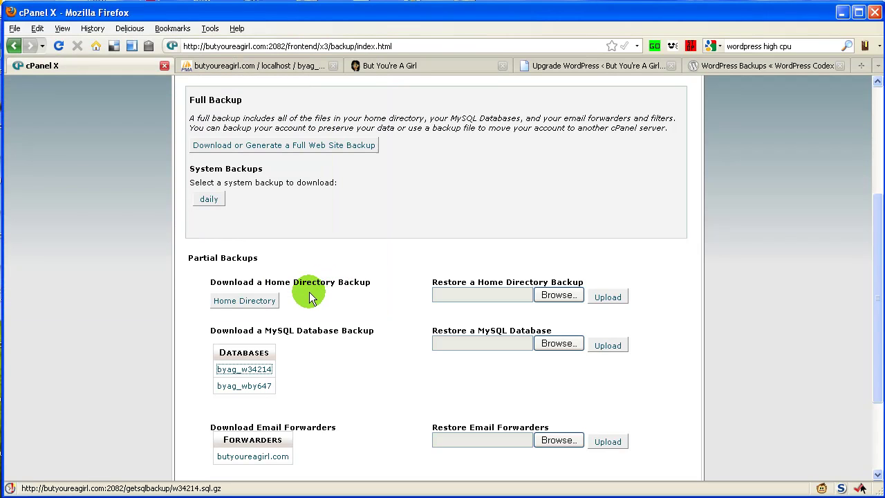
# Download the home directory backup, save backup-butyoureagirl.com-8-13-2009.tar.gz in the site backup folder, and close the downloads window
pyautogui.click(262, 305)
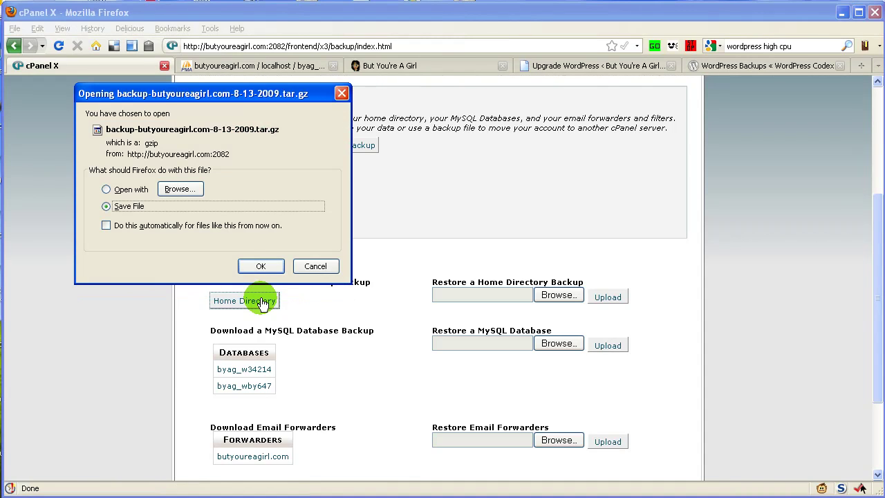
pyautogui.click(316, 308)
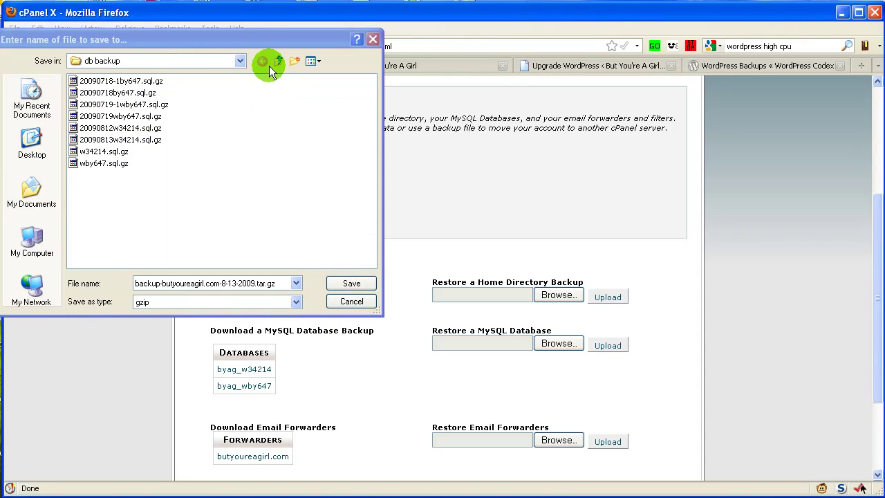
pyautogui.click(278, 62)
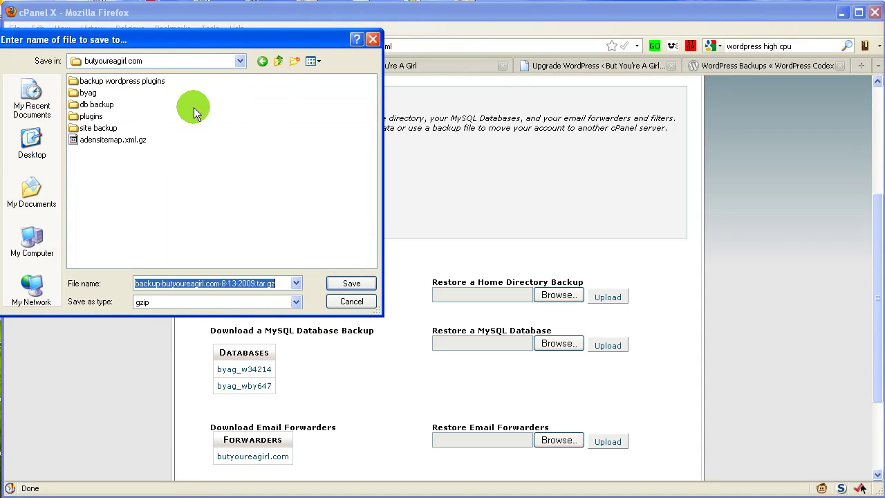
pyautogui.click(104, 130)
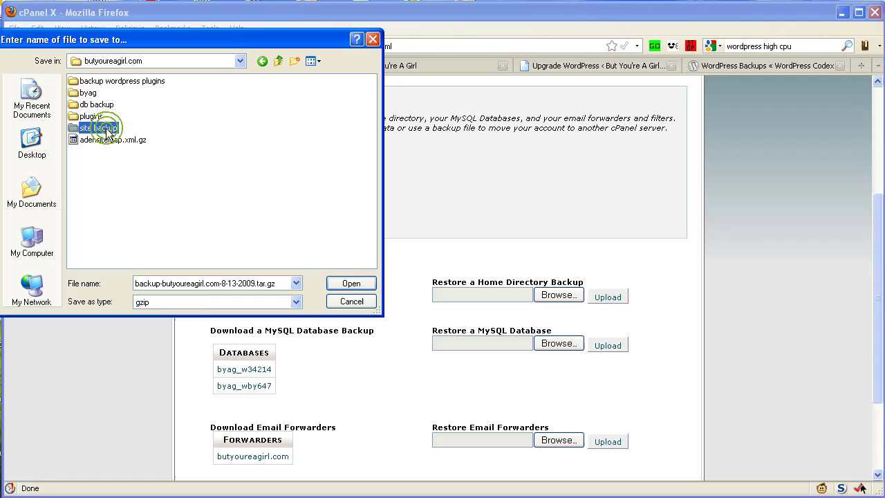
pyautogui.doubleClick(104, 129)
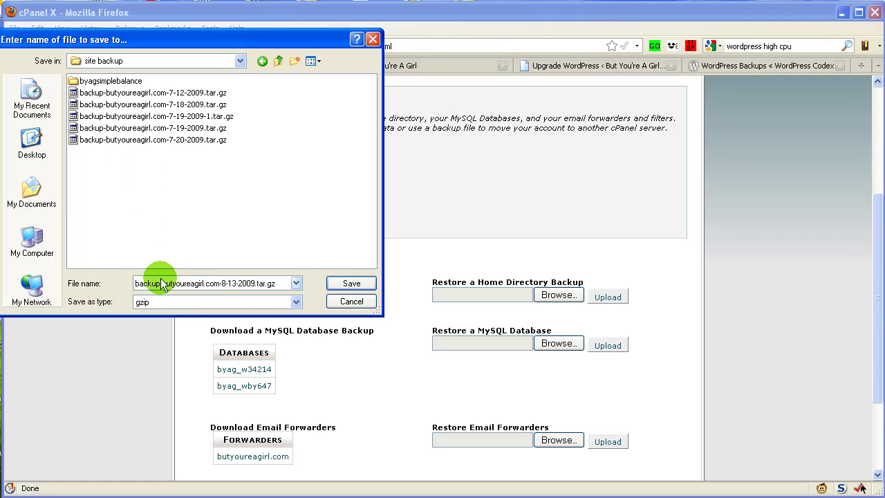
pyautogui.click(345, 284)
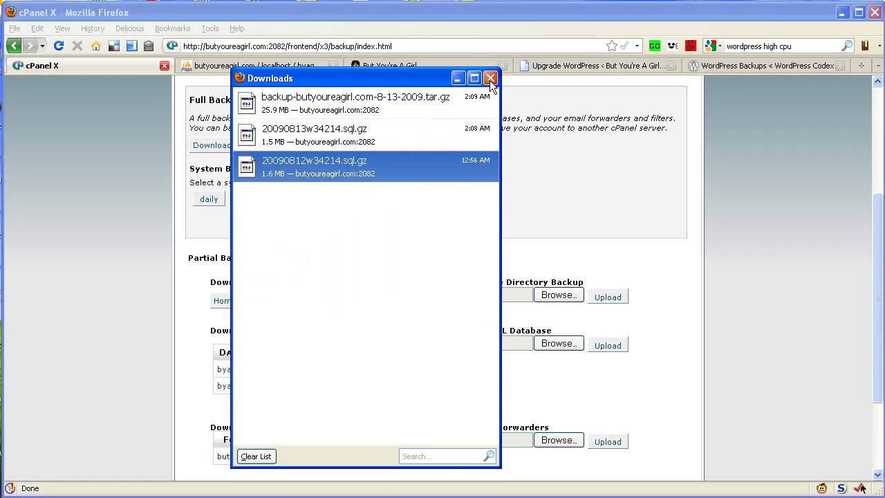
pyautogui.click(515, 96)
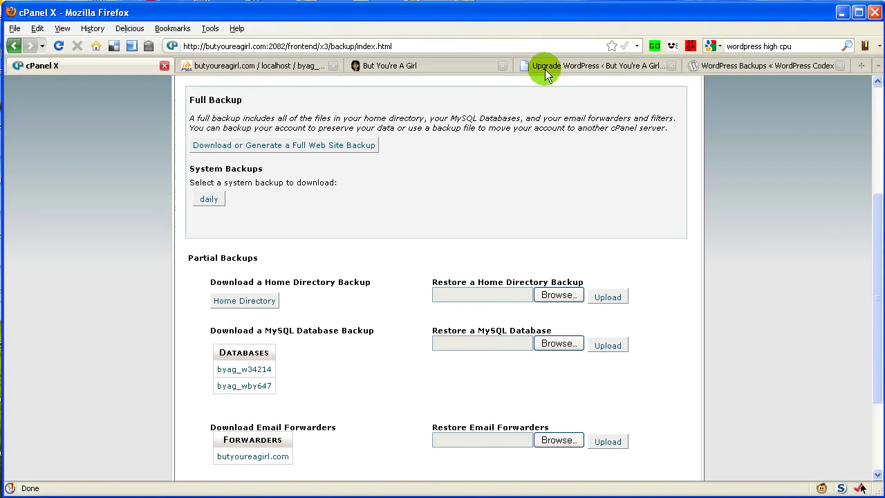
# Return to the Upgrade WordPress page and run the automatic upgrade to version 2.8.4
pyautogui.click(546, 65)
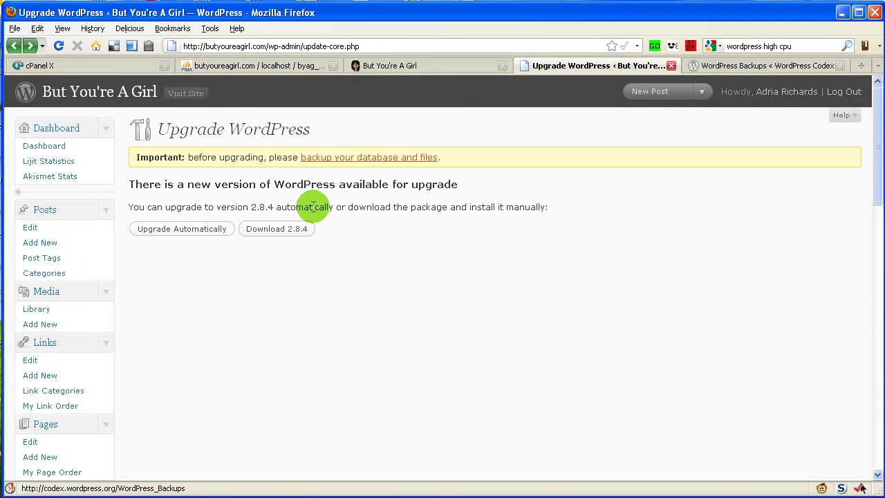
pyautogui.click(188, 235)
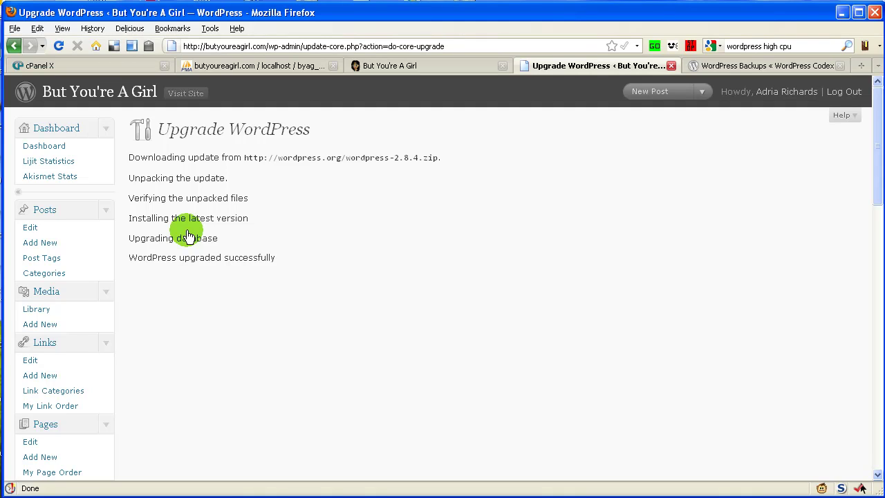
# Check the WordPress version on the dashboard and view the blog's public home page
pyautogui.click(57, 136)
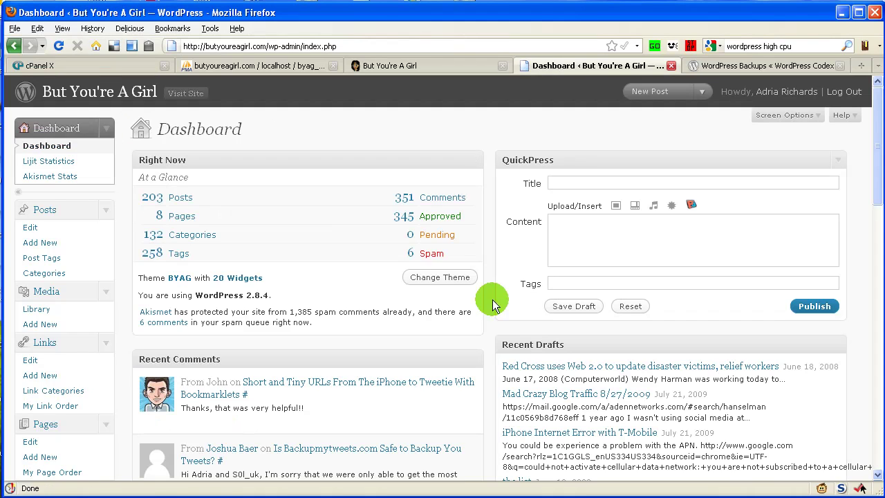
pyautogui.moveTo(269, 293); pyautogui.dragTo(195, 295)
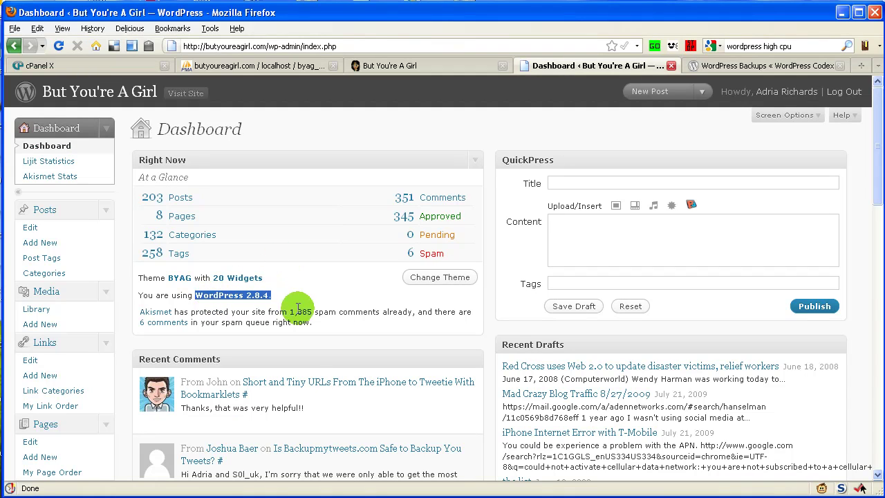
pyautogui.click(290, 280)
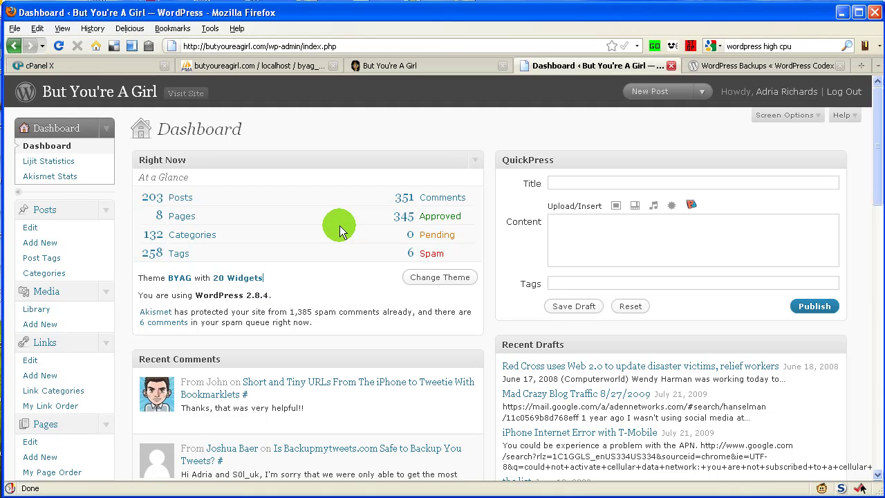
pyautogui.click(422, 64)
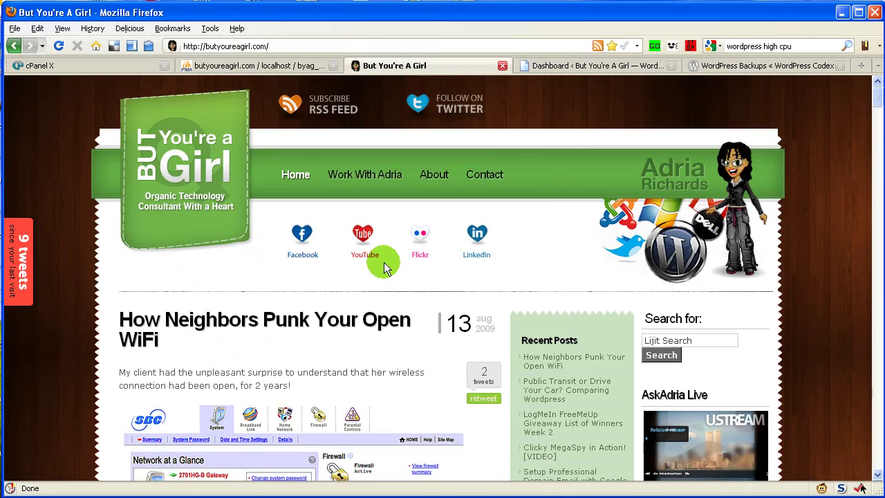